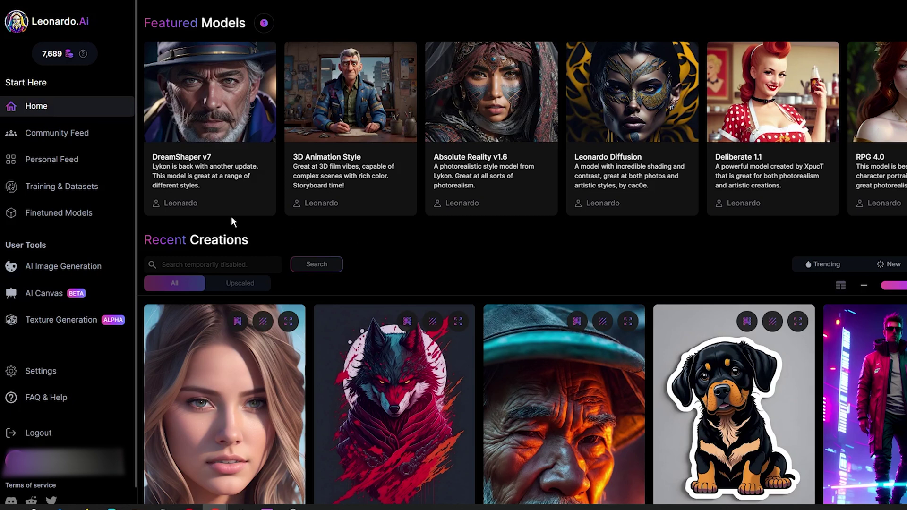
- Go to the Finetuned Models page listing SDXL 0.9, DreamShaper v7 and Absolute Reality v1.6
{"action": "left_click", "coordinate": [44, 219]}
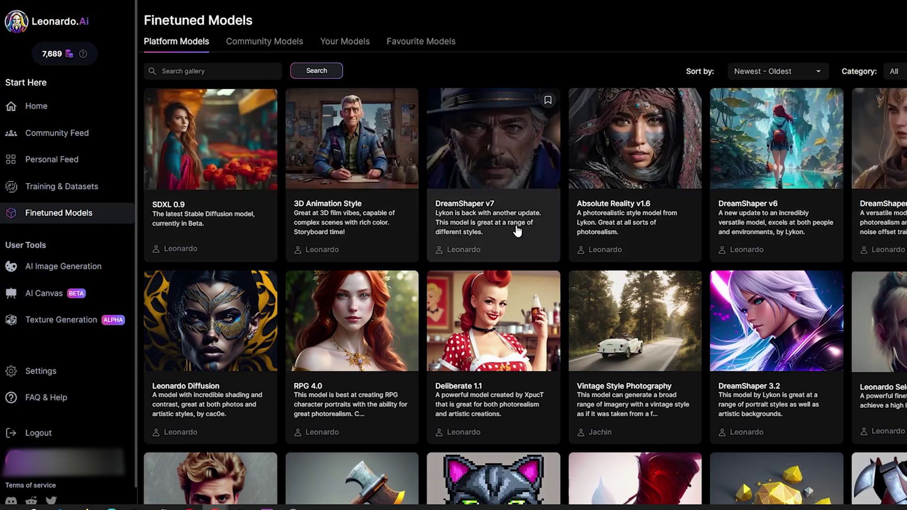
- Open the Absolute Reality v1.6 card to see its 640 × 832, Stable Diffusion v1.5 details
{"action": "left_click", "coordinate": [626, 163]}
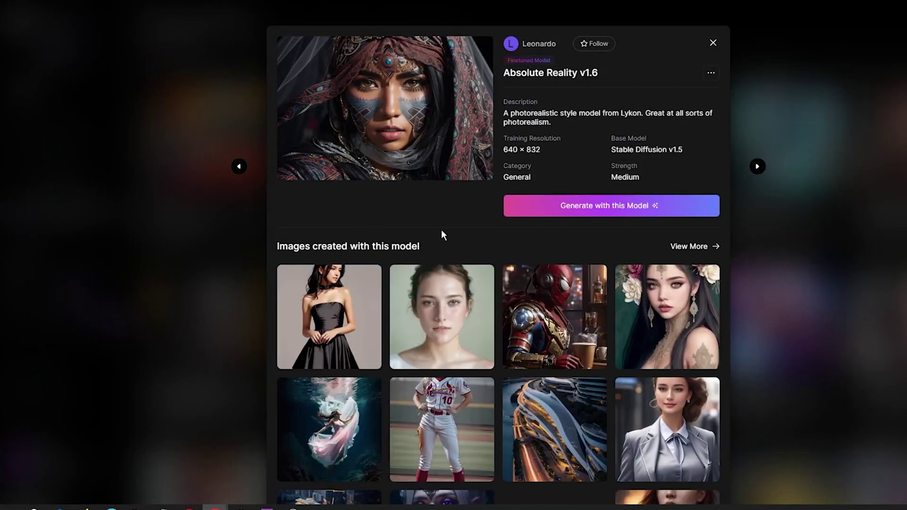
- Start generating with Absolute Reality v1.6 and scroll through the generation settings sidebar
{"action": "left_click", "coordinate": [627, 207]}
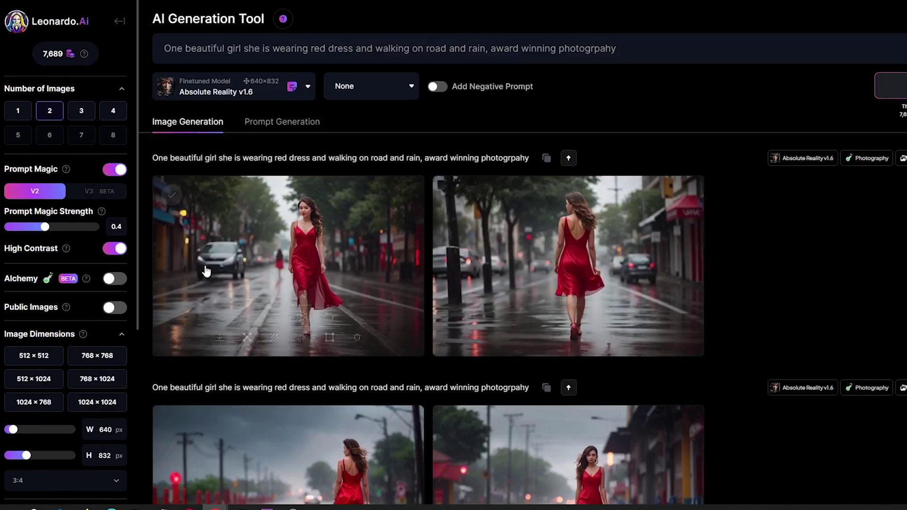
{"action": "mouse_move", "coordinate": [203, 195]}
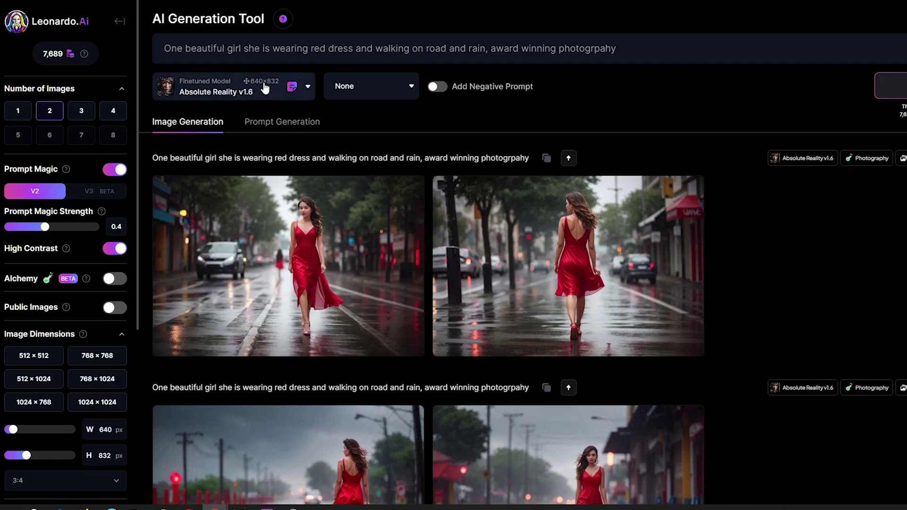
{"action": "scroll", "coordinate": [66, 421], "scroll_direction": "down", "scroll_amount": 1}
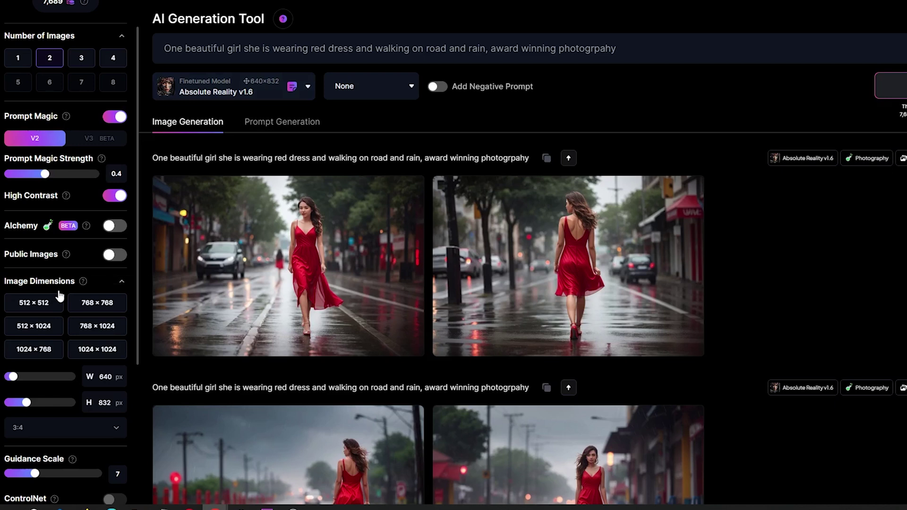
- Set the aspect ratio to 3:2 (896 × 592) and select the Image to Image input
{"action": "left_click", "coordinate": [45, 431]}
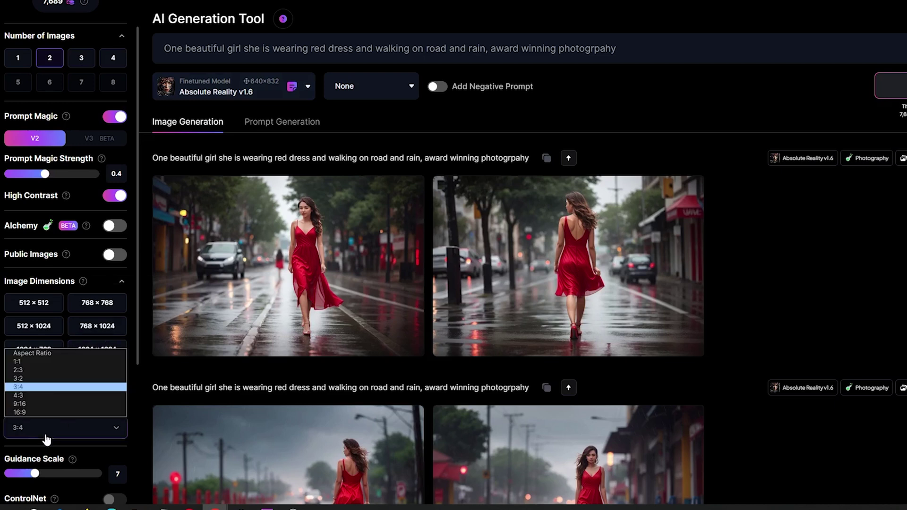
{"action": "left_click", "coordinate": [40, 383]}
{"action": "mouse_move", "coordinate": [95, 285]}
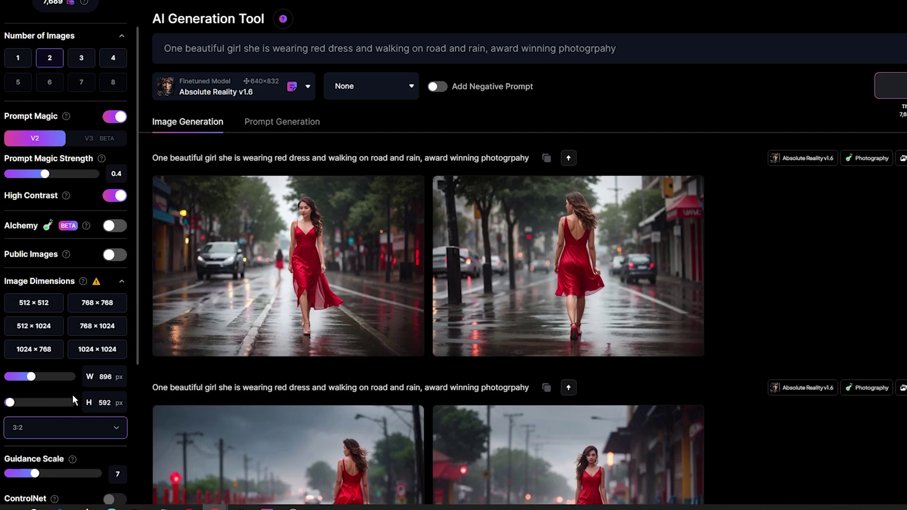
{"action": "scroll", "coordinate": [60, 348], "scroll_direction": "down", "scroll_amount": 3}
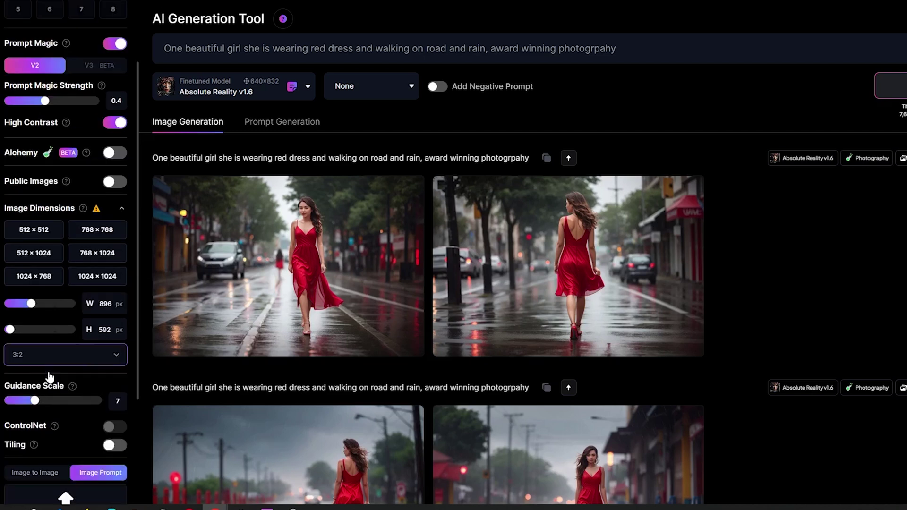
{"action": "left_click", "coordinate": [35, 387]}
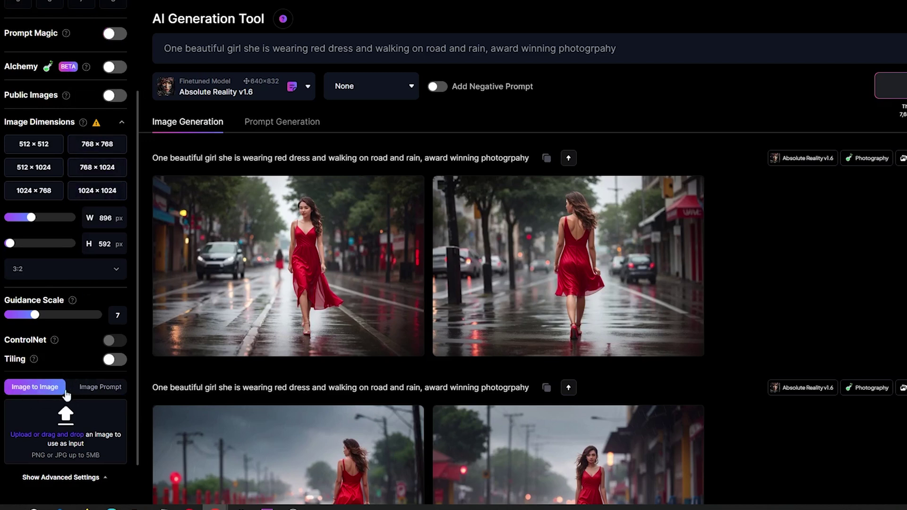
- Upload the robot picture as the Image to Image reference and select the old prompt text
{"action": "scroll", "coordinate": [54, 411], "scroll_direction": "down", "scroll_amount": 1}
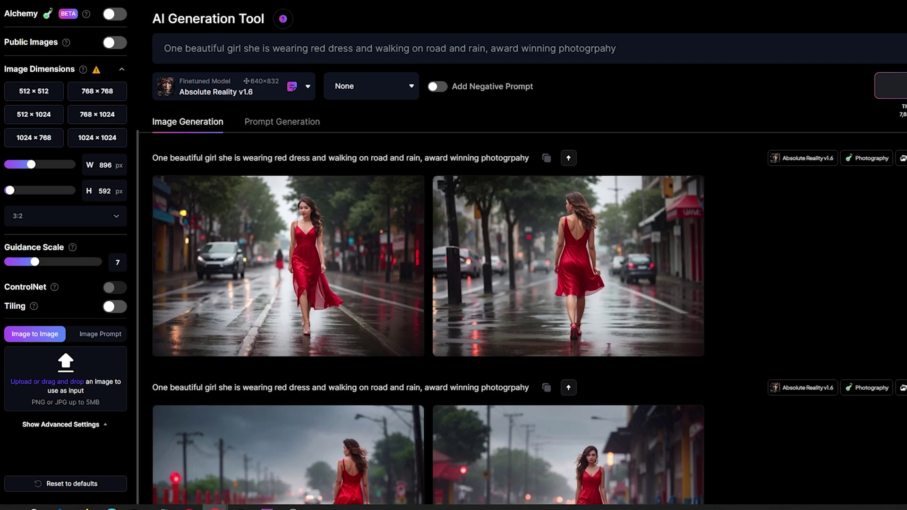
{"action": "left_click_drag", "start_coordinate": [55, 393], "coordinate": [58, 395]}
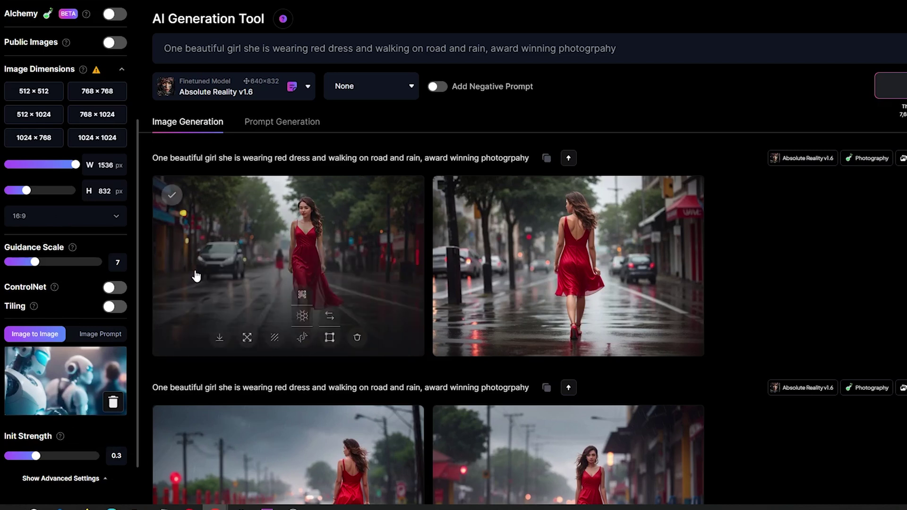
{"action": "left_click_drag", "start_coordinate": [642, 49], "coordinate": [146, 46]}
- Replace the prompt with 'as per image', correcting the typo
{"action": "type", "text": "a"}
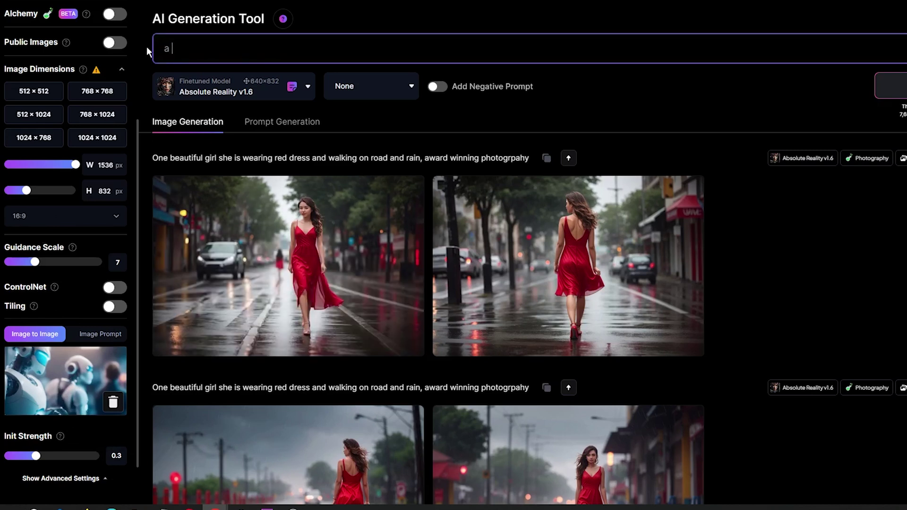
{"action": "type", "text": " per image"}
{"action": "key", "text": "Left"}
{"action": "key", "text": "Left"}
{"action": "key", "text": "Left"}
{"action": "key", "text": "Left"}
{"action": "key", "text": "Left"}
{"action": "key", "text": "Left"}
{"action": "key", "text": "Left"}
{"action": "key", "text": "Left"}
{"action": "key", "text": "Left"}
{"action": "key", "text": "Left"}
{"action": "type", "text": "s"}
{"action": "left_click", "coordinate": [260, 49]}
- Set the Init Strength slider to about 0.7
{"action": "scroll", "coordinate": [86, 272], "scroll_direction": "down", "scroll_amount": 2}
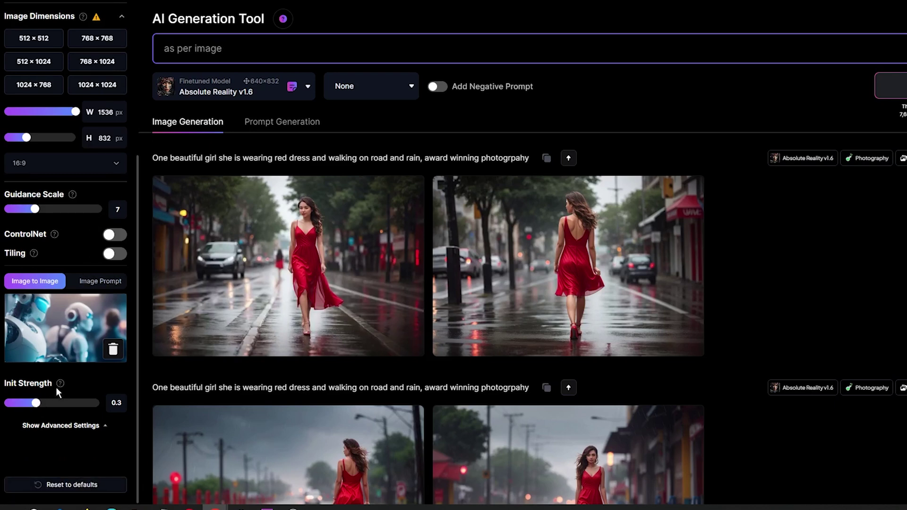
{"action": "mouse_move", "coordinate": [59, 383]}
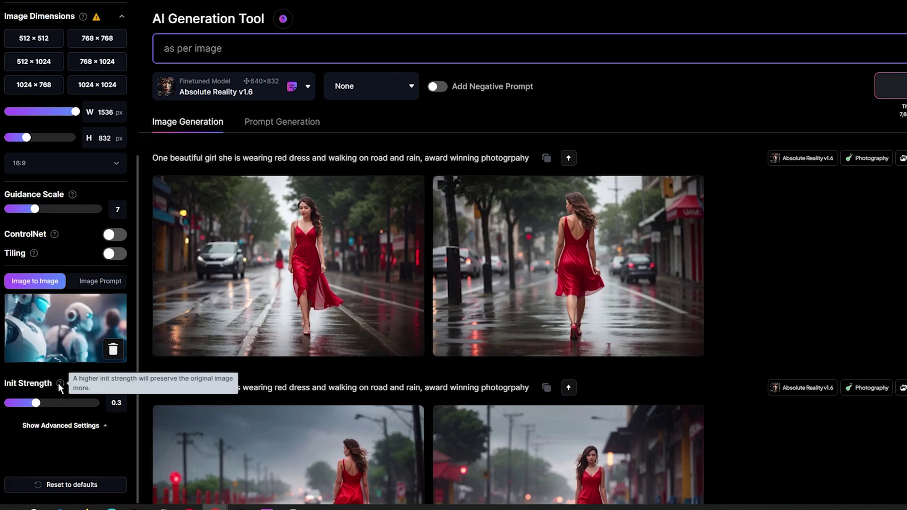
{"action": "left_click_drag", "start_coordinate": [36, 403], "coordinate": [85, 405]}
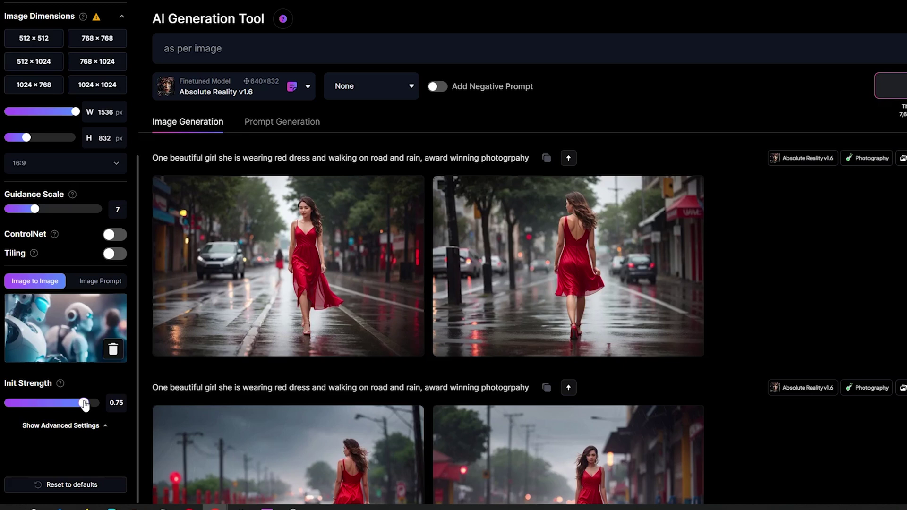
{"action": "mouse_move", "coordinate": [85, 405]}
{"action": "left_mouse_down"}
{"action": "mouse_move", "coordinate": [72, 407]}
{"action": "mouse_move", "coordinate": [80, 411]}
{"action": "left_mouse_up"}
- Generate at Init Strength 0.7, then again at about 0.4
{"action": "left_click", "coordinate": [888, 87]}
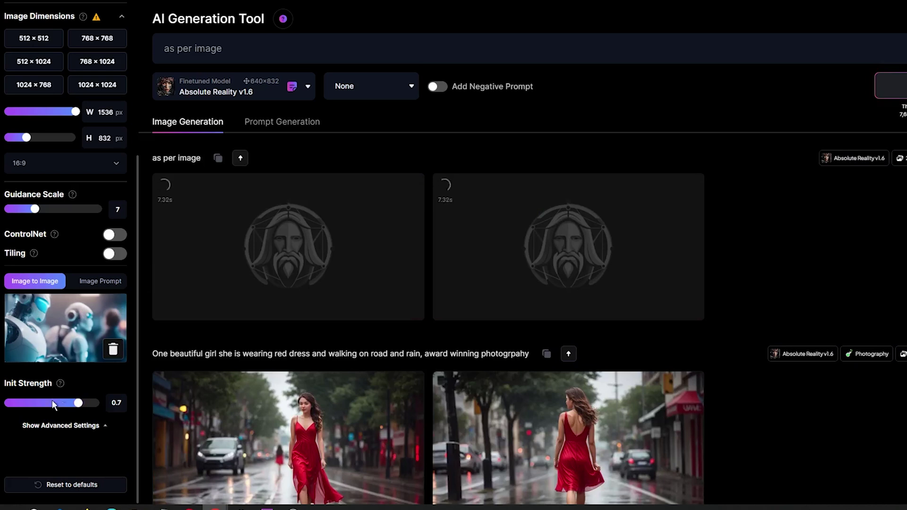
{"action": "left_click_drag", "start_coordinate": [78, 403], "coordinate": [47, 404]}
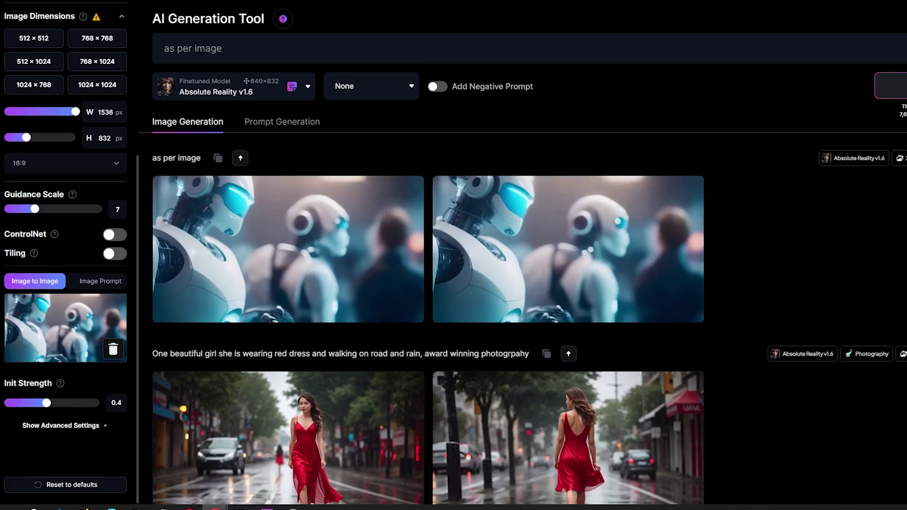
{"action": "left_click", "coordinate": [892, 85]}
- Lower Init Strength to about 0.2, generate another pair, and review the results
{"action": "scroll", "coordinate": [777, 303], "scroll_direction": "down", "scroll_amount": 2}
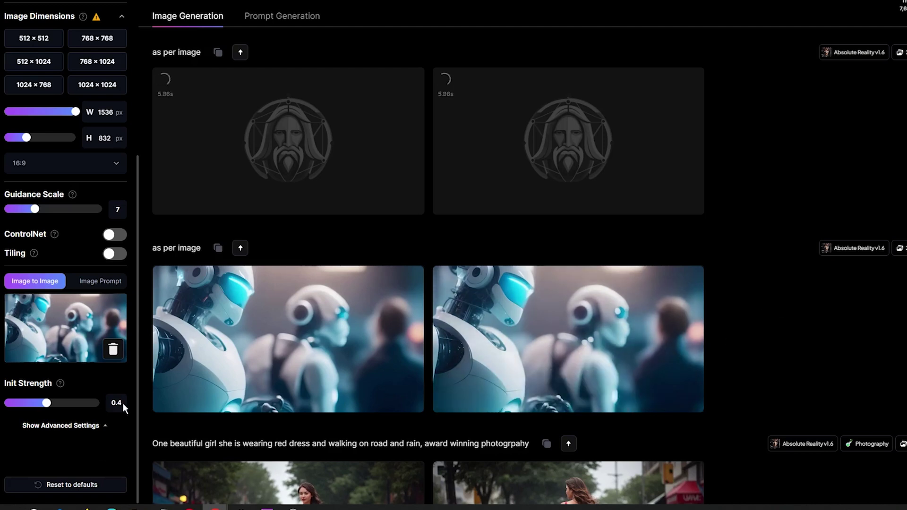
{"action": "left_click_drag", "start_coordinate": [46, 403], "coordinate": [26, 406]}
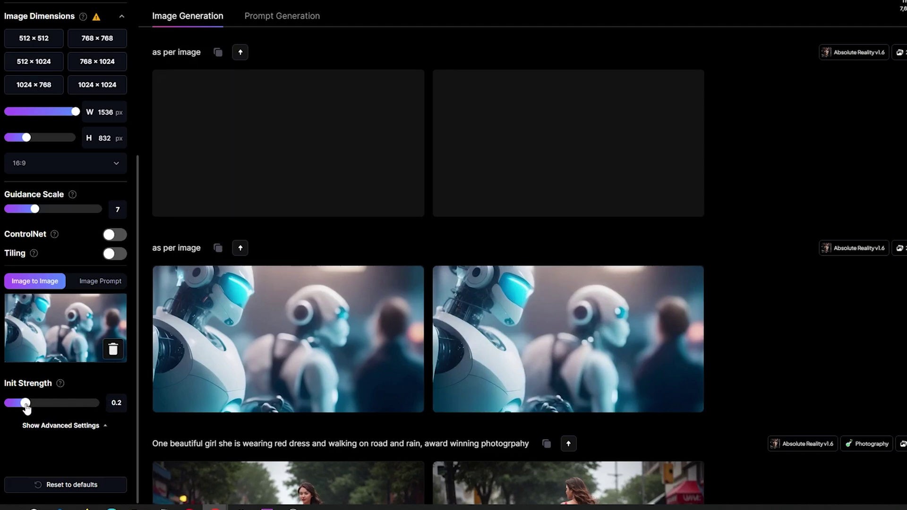
{"action": "scroll", "coordinate": [897, 35], "scroll_direction": "up", "scroll_amount": 5}
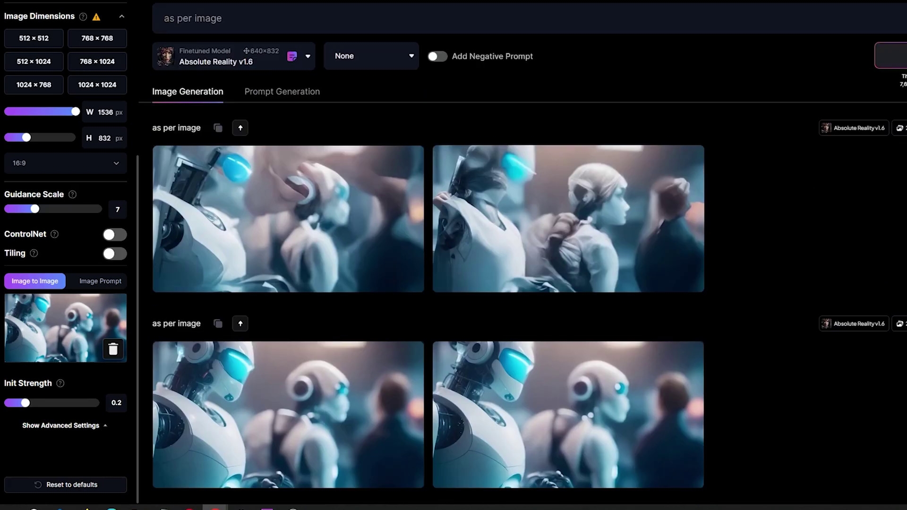
{"action": "left_click", "coordinate": [892, 84]}
{"action": "scroll", "coordinate": [900, 199], "scroll_direction": "down", "scroll_amount": 4}
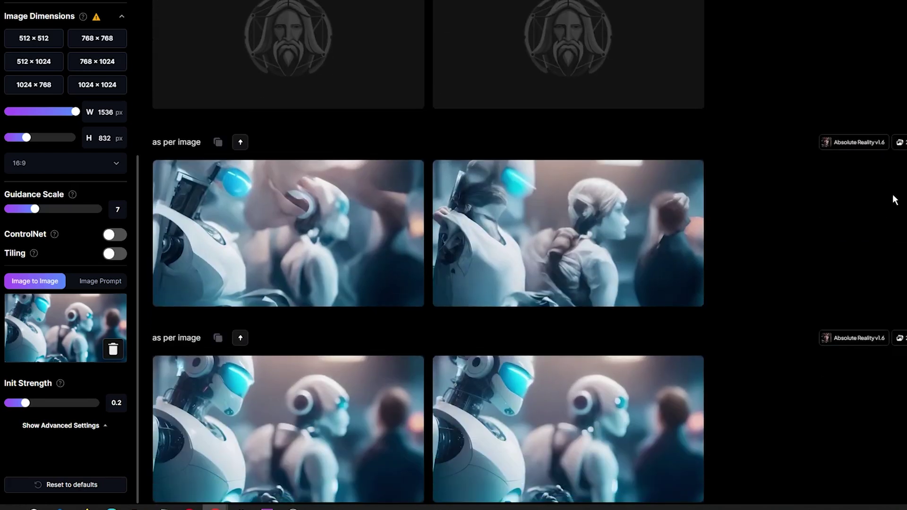
{"action": "scroll", "coordinate": [892, 194], "scroll_direction": "down", "scroll_amount": 2}
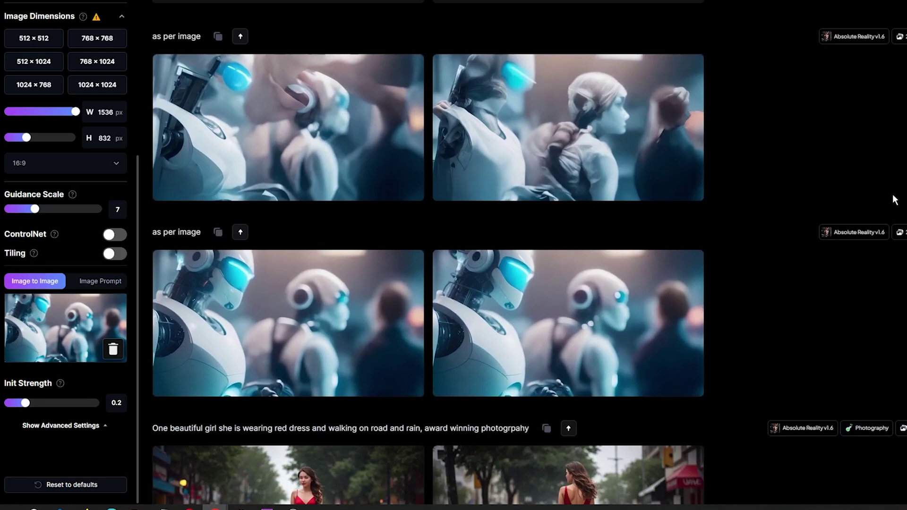
{"action": "scroll", "coordinate": [892, 195], "scroll_direction": "up", "scroll_amount": 4}
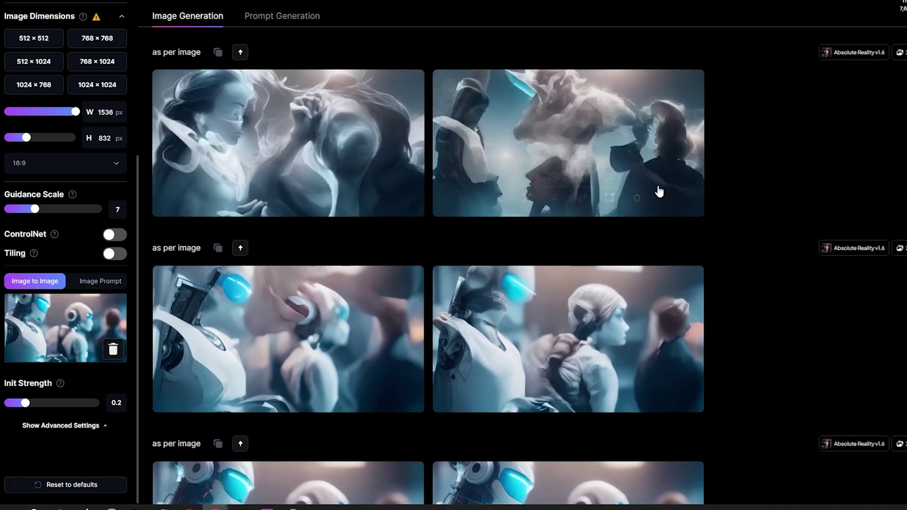
{"action": "mouse_move", "coordinate": [645, 293]}
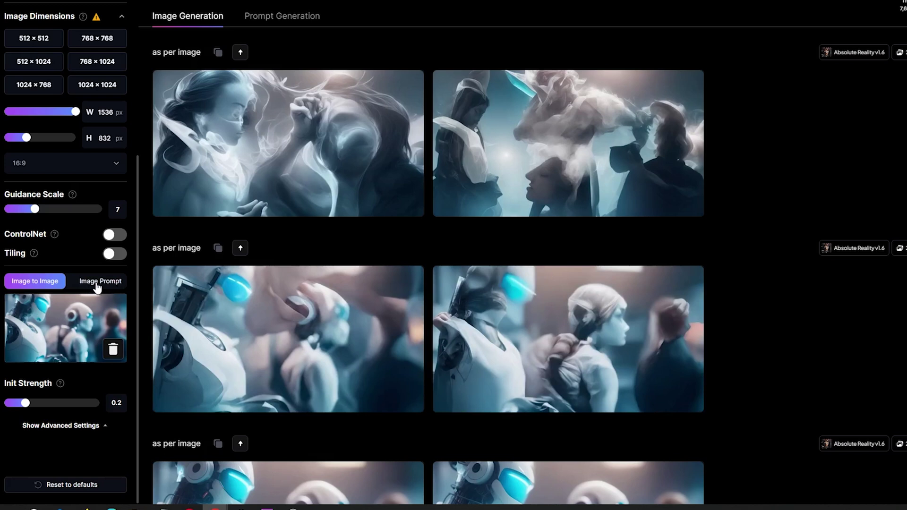
- Switch to Image Prompt, upload concept-of-futuristic-robot.jpg, and set Image Weight to 0.9
{"action": "left_click", "coordinate": [97, 286]}
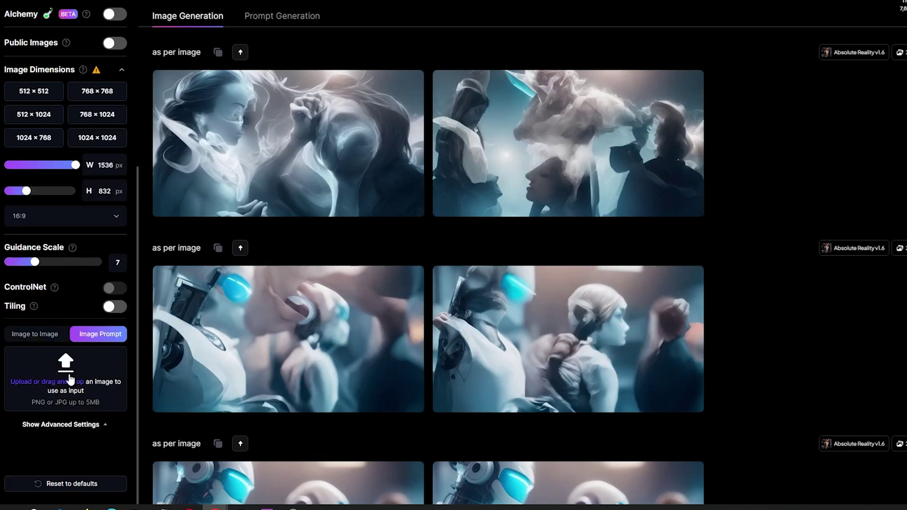
{"action": "left_click_drag", "start_coordinate": [142, 425], "coordinate": [67, 389]}
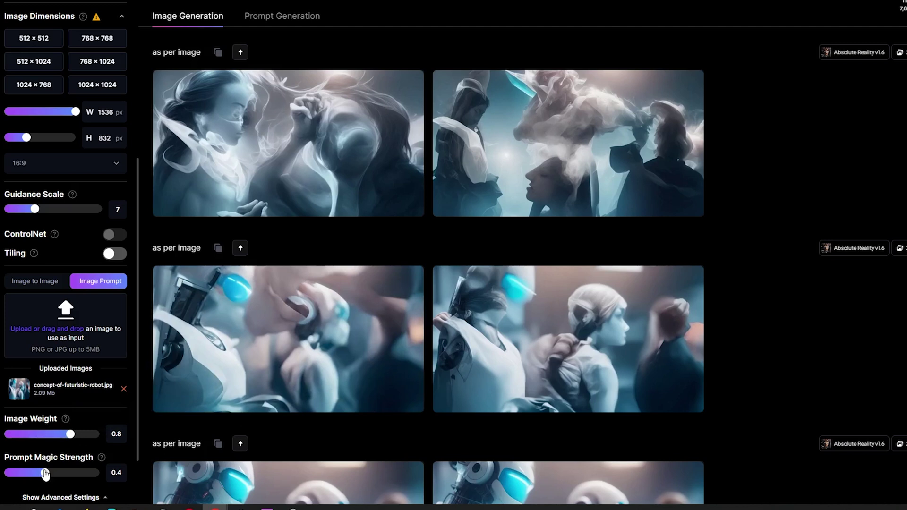
{"action": "left_click_drag", "start_coordinate": [71, 436], "coordinate": [84, 435]}
{"action": "scroll", "coordinate": [236, 331], "scroll_direction": "up", "scroll_amount": 3}
- Generate a pair from the robot image prompt at Image Weight 0.9
{"action": "left_click", "coordinate": [893, 92]}
{"action": "scroll", "coordinate": [206, 320], "scroll_direction": "down", "scroll_amount": 1}
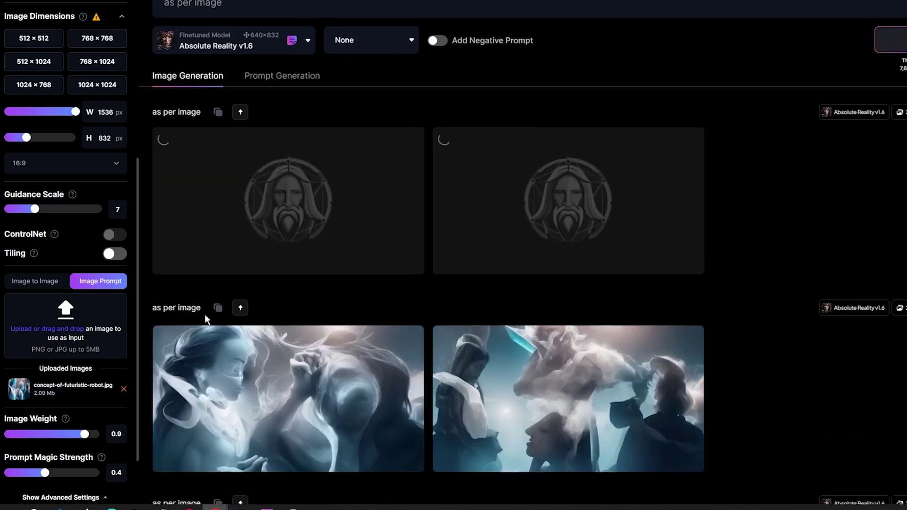
{"action": "scroll", "coordinate": [70, 378], "scroll_direction": "down", "scroll_amount": 1}
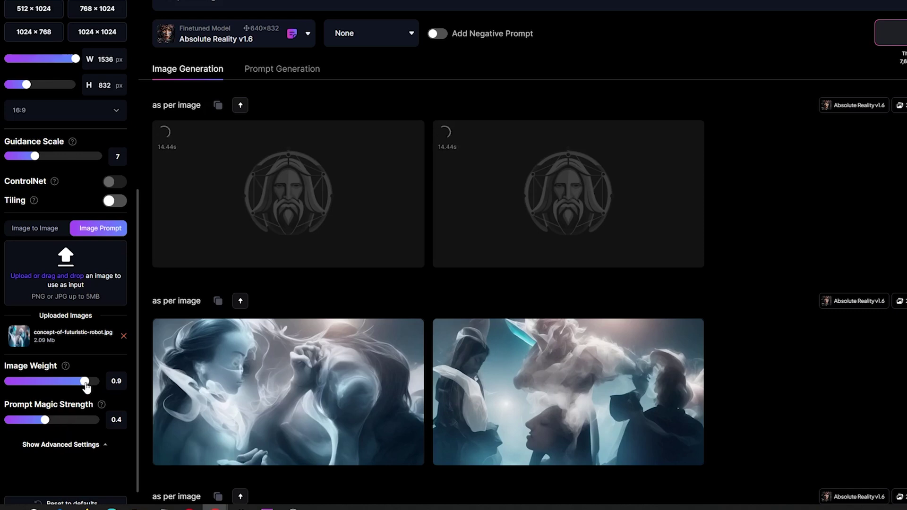
- Adjust Image Weight to about 0.94 and start another generation with Ctrl+Enter
{"action": "left_click_drag", "start_coordinate": [85, 385], "coordinate": [72, 387]}
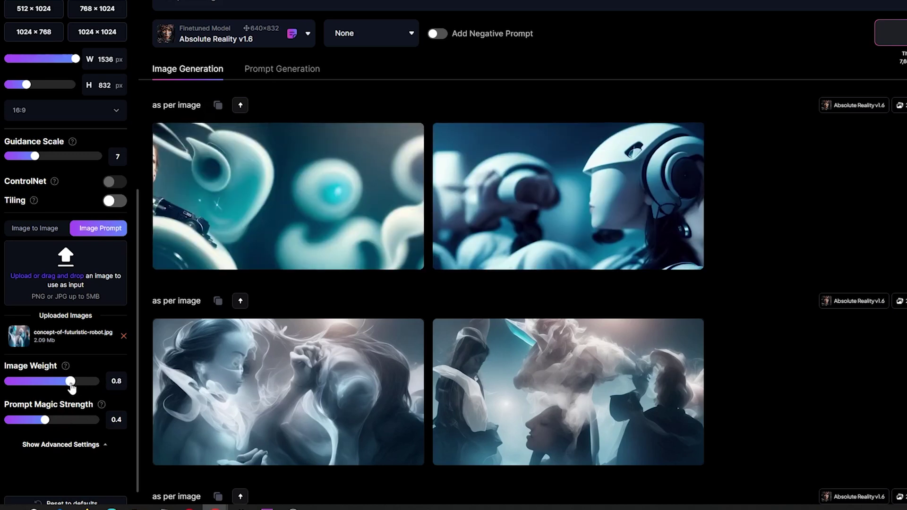
{"action": "mouse_move", "coordinate": [72, 387]}
{"action": "left_mouse_down"}
{"action": "mouse_move", "coordinate": [61, 389]}
{"action": "mouse_move", "coordinate": [71, 390]}
{"action": "left_mouse_up"}
{"action": "mouse_move", "coordinate": [44, 420]}
{"action": "left_mouse_down"}
{"action": "mouse_move", "coordinate": [37, 420]}
{"action": "mouse_move", "coordinate": [44, 419]}
{"action": "left_mouse_up"}
{"action": "mouse_move", "coordinate": [74, 388]}
{"action": "left_mouse_down"}
{"action": "mouse_move", "coordinate": [100, 385]}
{"action": "mouse_move", "coordinate": [78, 382]}
{"action": "left_mouse_up"}
{"action": "key", "text": "ctrl+Return"}
- Start another generation, raise Prompt Magic Strength to 0.6, and scroll the feed for new images
{"action": "left_click", "coordinate": [896, 38]}
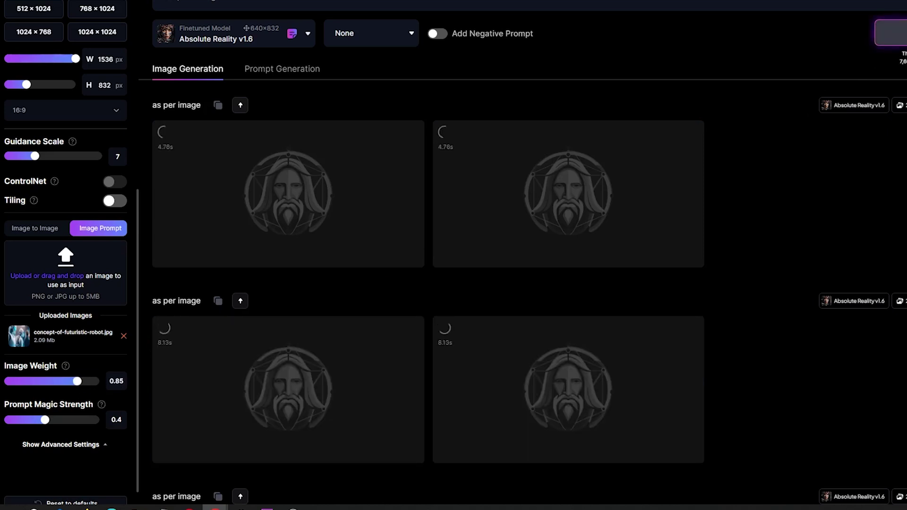
{"action": "left_click_drag", "start_coordinate": [59, 422], "coordinate": [73, 420]}
{"action": "scroll", "coordinate": [814, 222], "scroll_direction": "down", "scroll_amount": 5}
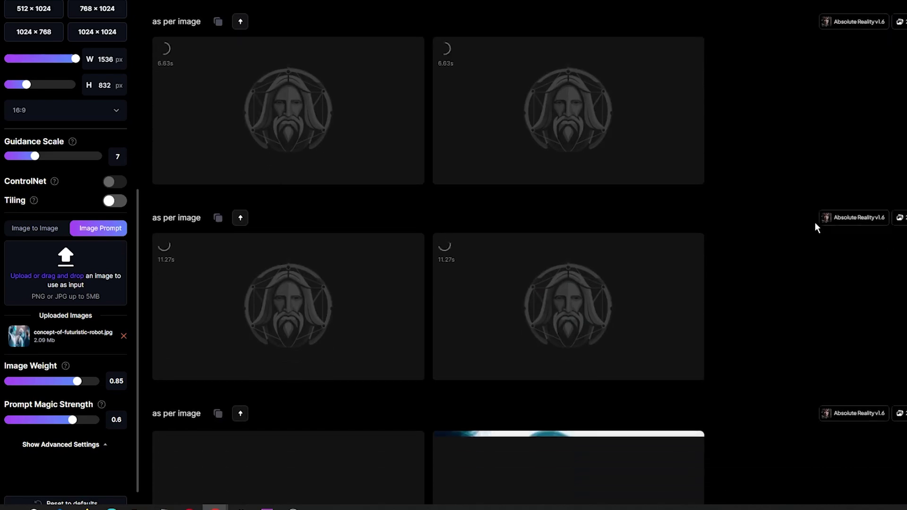
{"action": "scroll", "coordinate": [816, 223], "scroll_direction": "down", "scroll_amount": 5}
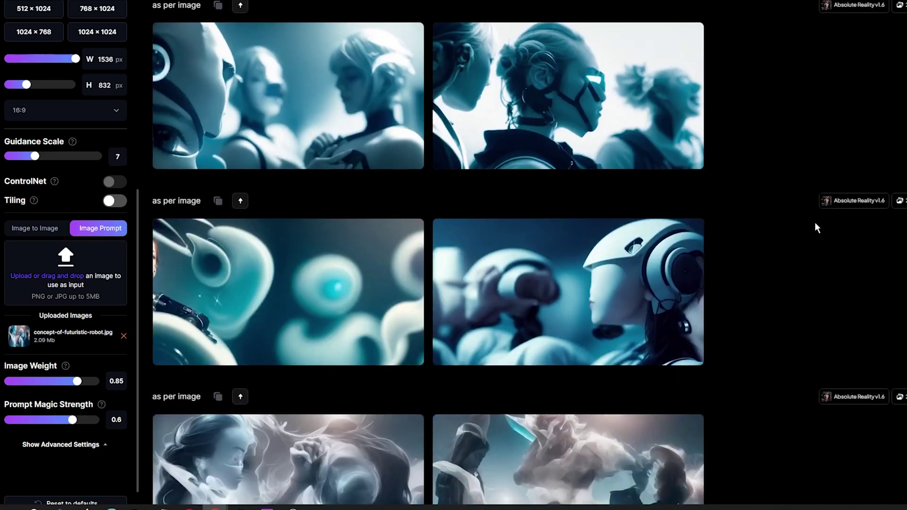
{"action": "scroll", "coordinate": [777, 267], "scroll_direction": "down", "scroll_amount": 2}
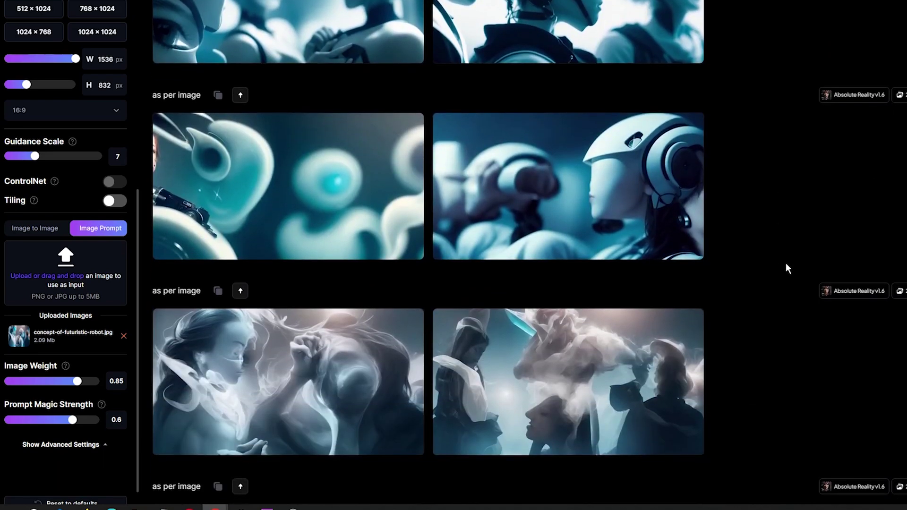
{"action": "scroll", "coordinate": [785, 265], "scroll_direction": "up", "scroll_amount": 4}
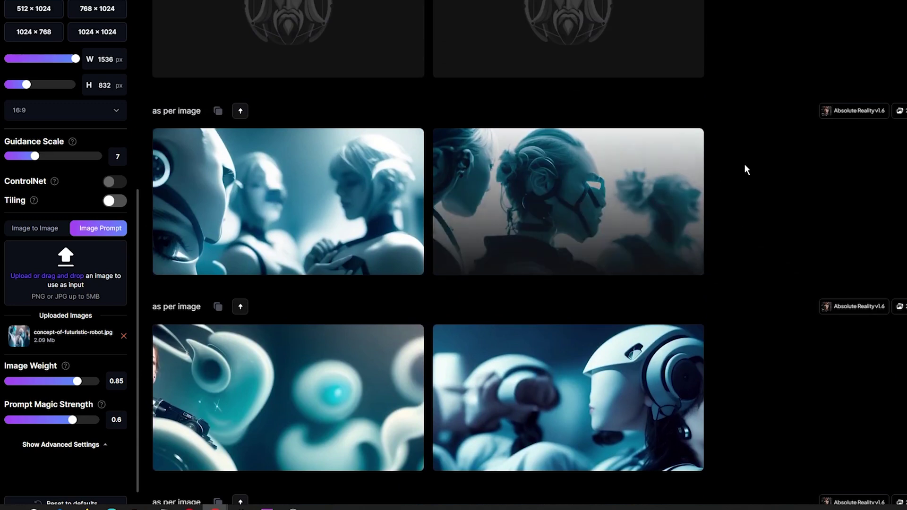
{"action": "scroll", "coordinate": [736, 264], "scroll_direction": "up", "scroll_amount": 1}
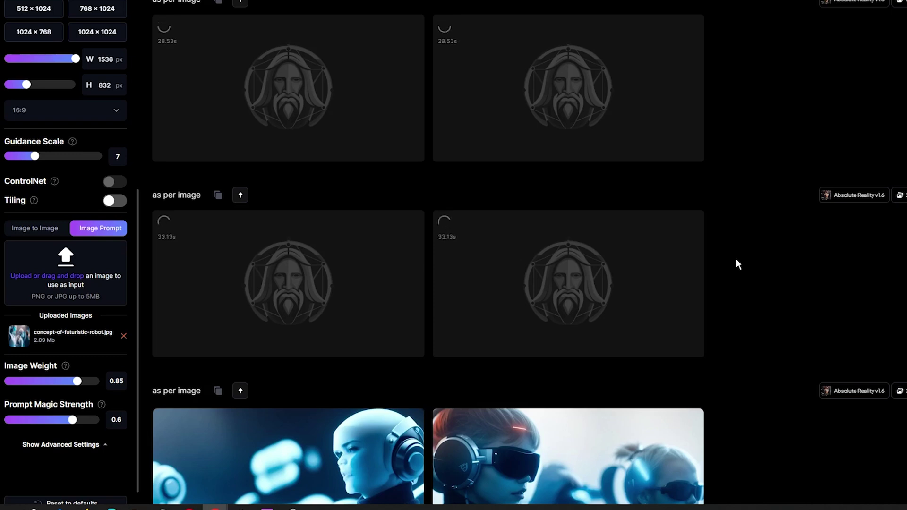
{"action": "scroll", "coordinate": [738, 264], "scroll_direction": "up", "scroll_amount": 3}
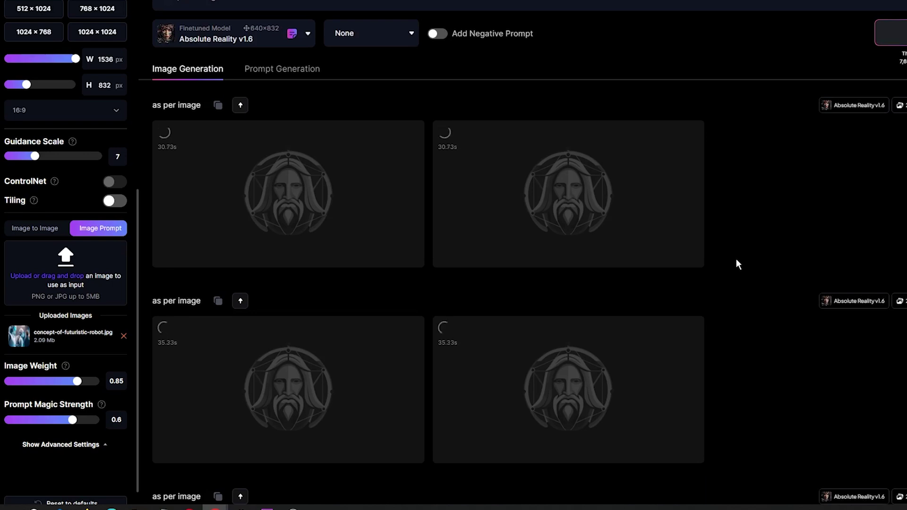